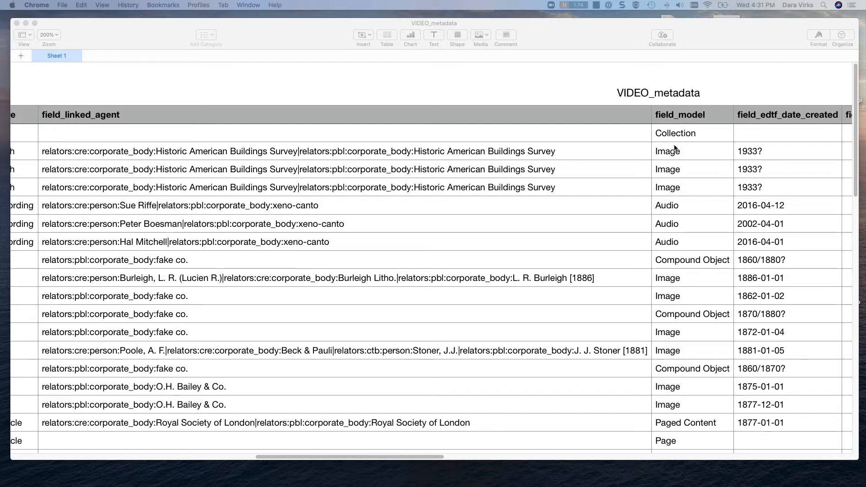
Examine the metadata sheet's title, id and parent_id columns, checking how the Historic Western Mass pt 1 compound object relates to its child maps.
scroll(397, 228, left, 5)
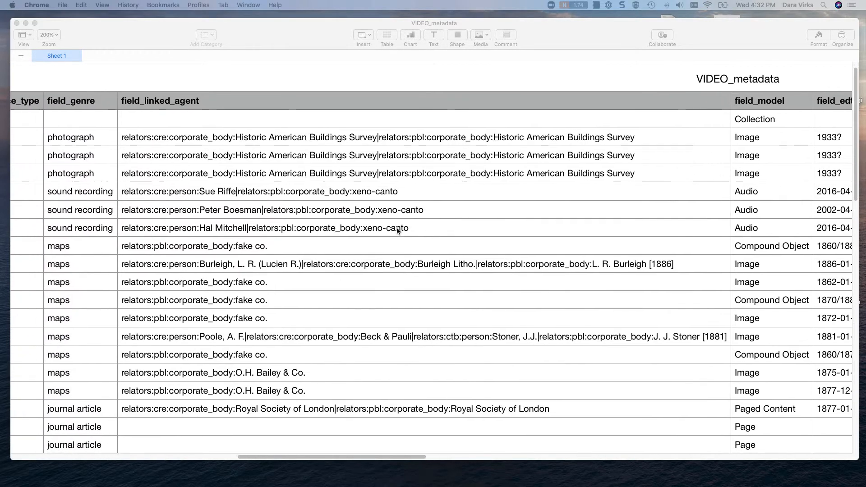
scroll(397, 230, left, 10)
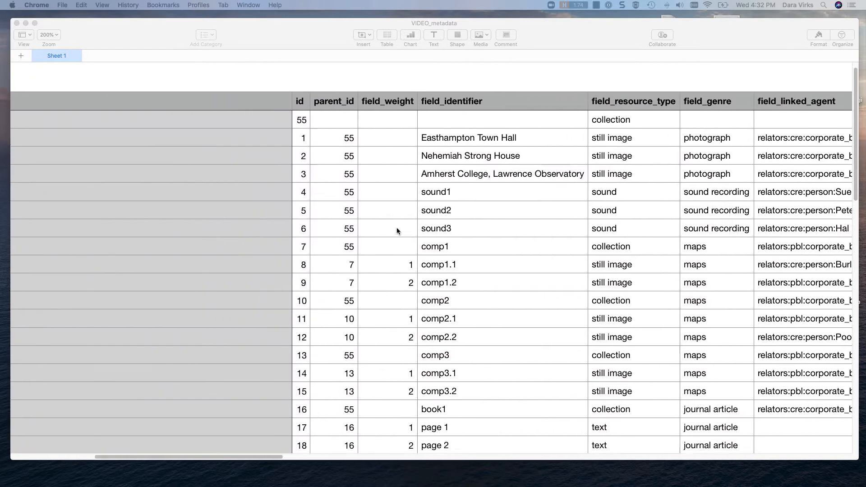
scroll(397, 231, left, 10)
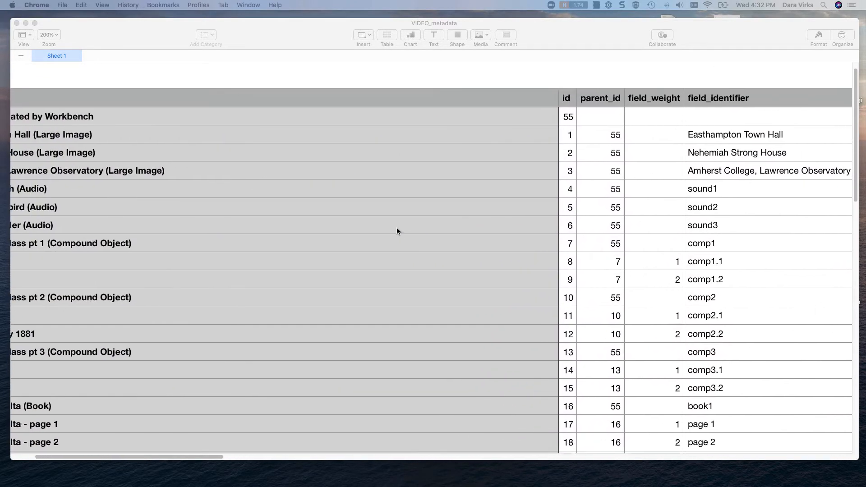
scroll(397, 231, left, 3)
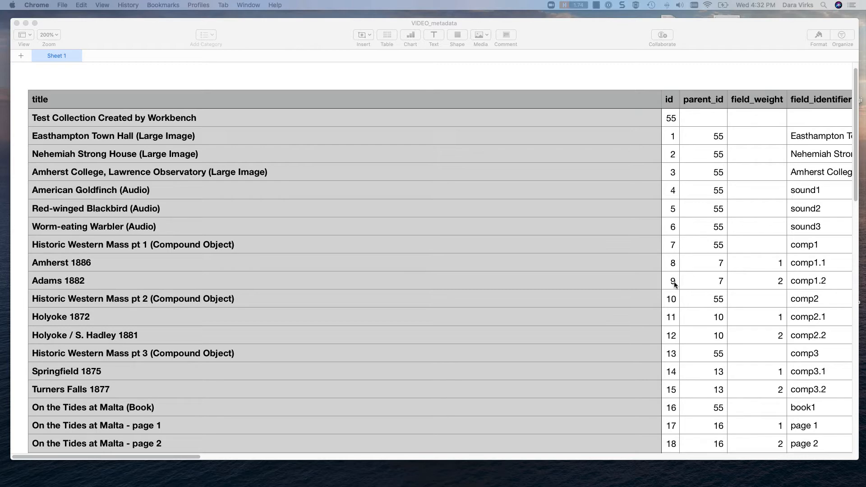
click(649, 248)
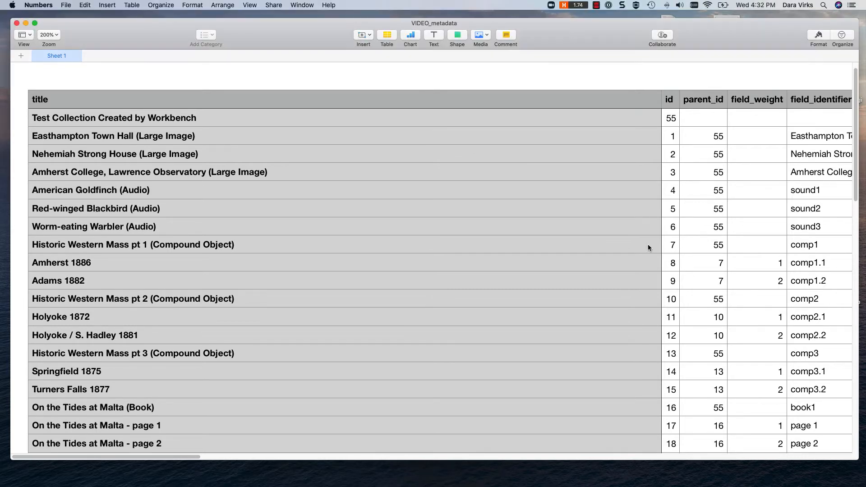
click(648, 248)
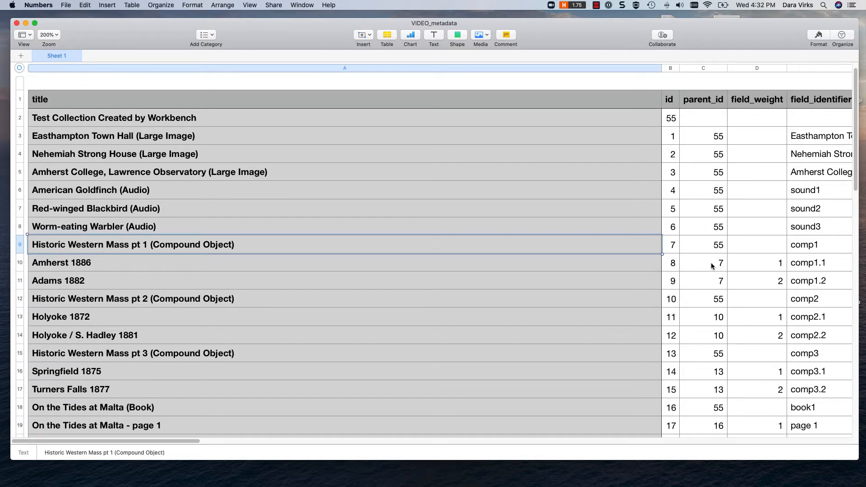
click(712, 267)
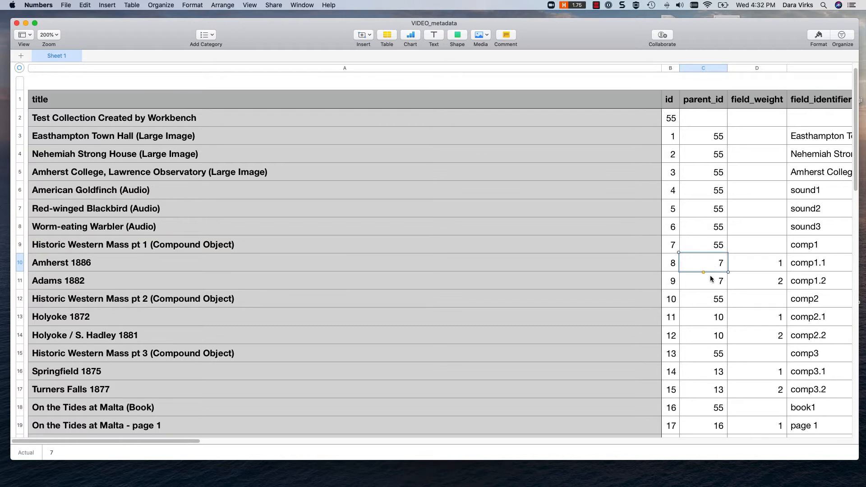
click(711, 279)
click(669, 251)
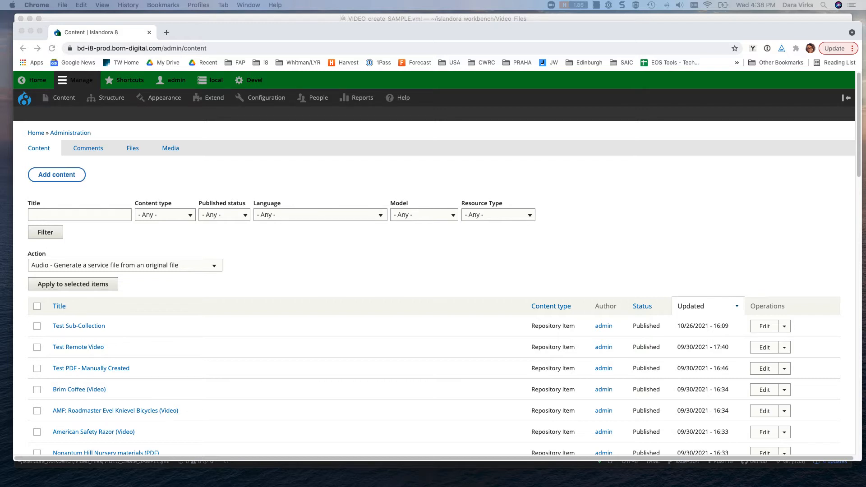
Open the list of terms in the Islandora Media Use taxonomy vocabulary on the Islandora site.
click(111, 99)
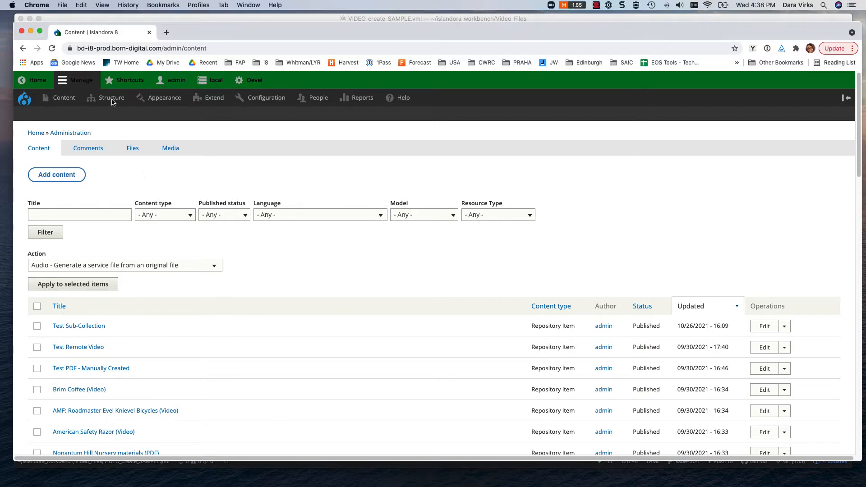
click(112, 102)
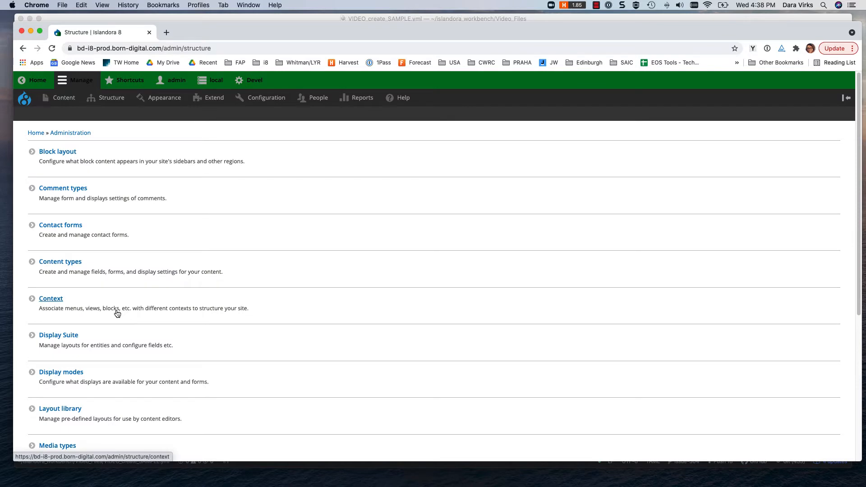
scroll(117, 314, down, 3)
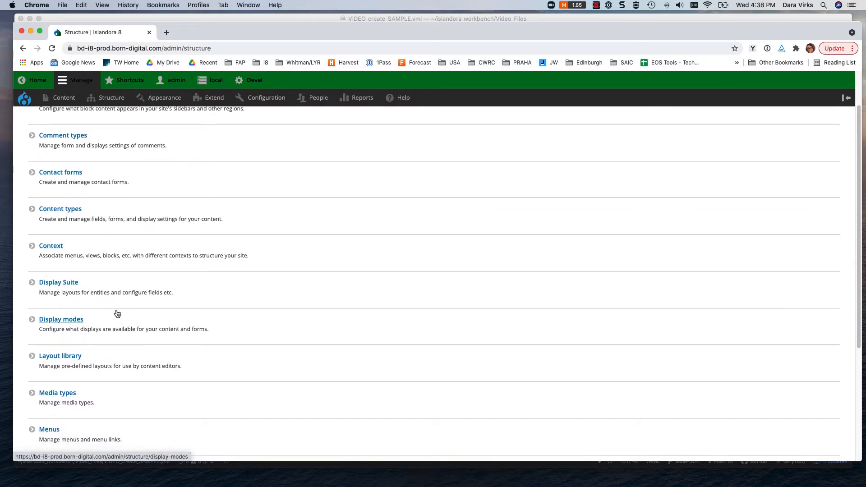
mouse_move(107, 105)
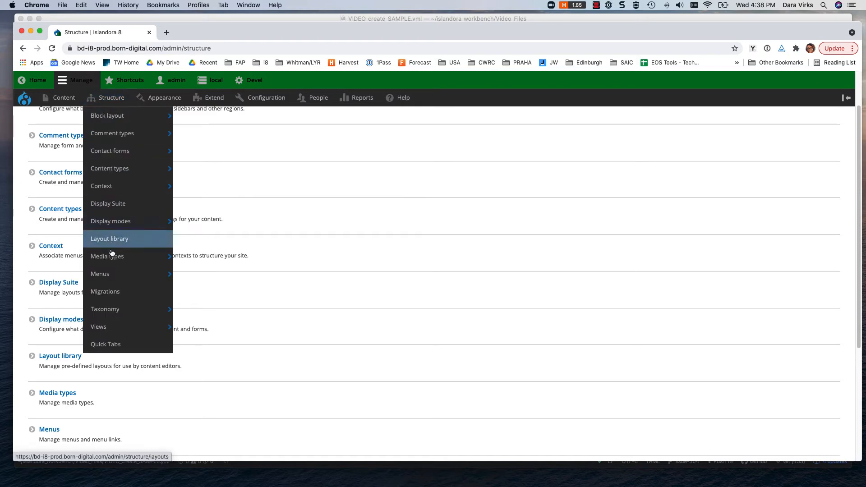
click(113, 315)
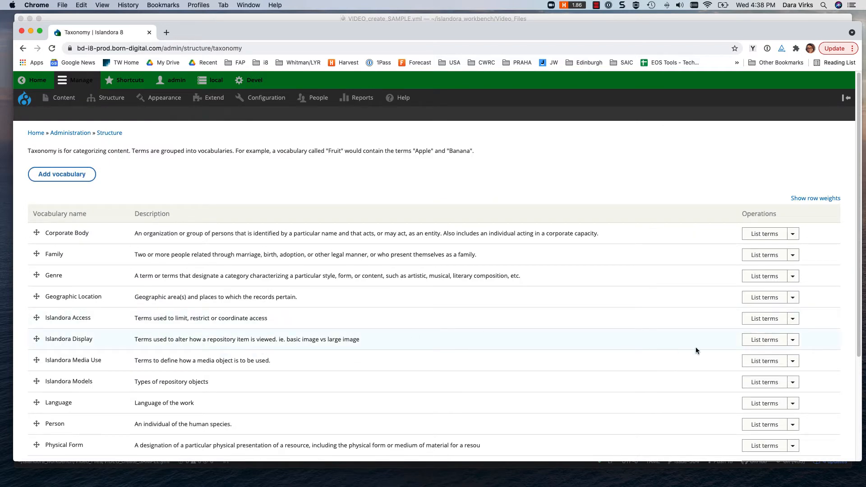
click(761, 361)
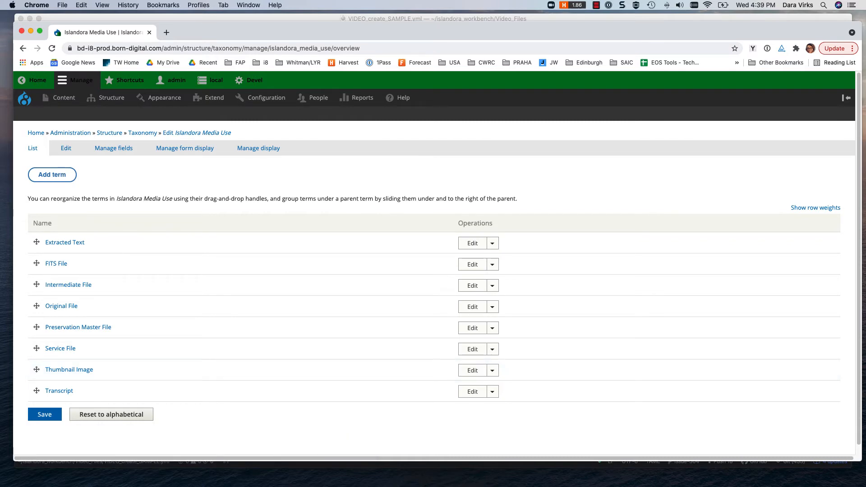
Switch to the VIDEO_metadata spreadsheet in Numbers and examine its descriptive columns, from field_identifier through field_description_long.
key(super+Tab)
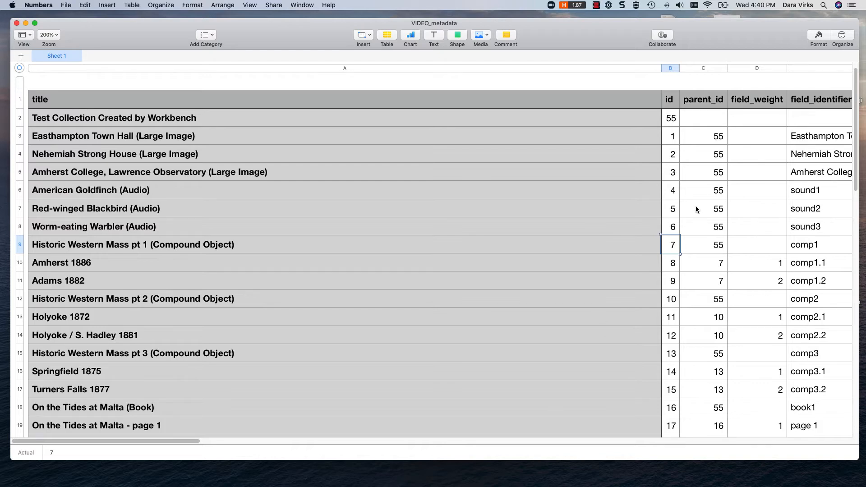
scroll(696, 209, right, 5)
scroll(696, 210, right, 10)
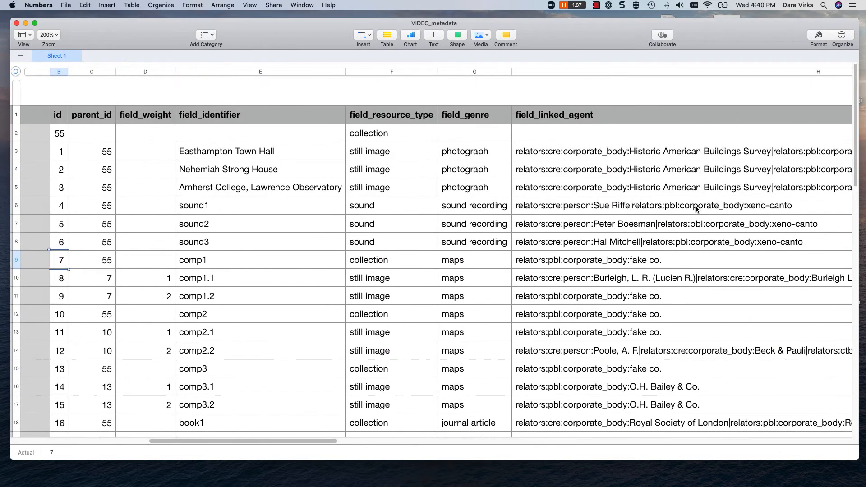
scroll(679, 212, right, 10)
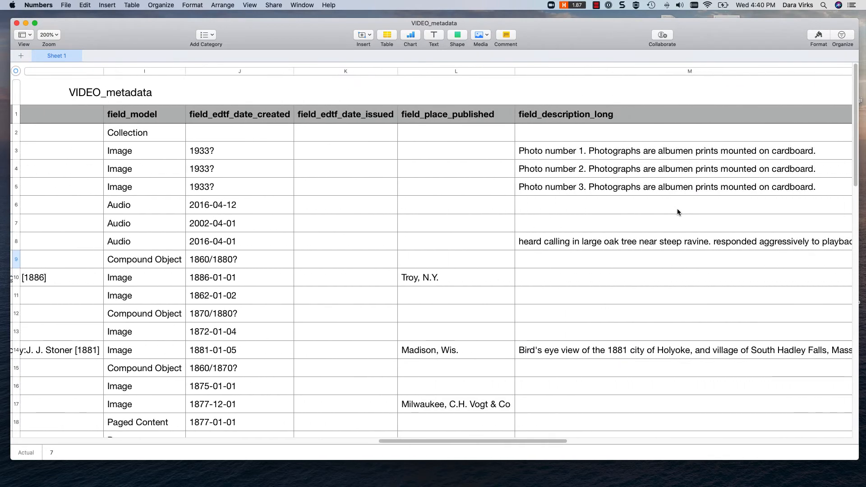
scroll(675, 211, right, 8)
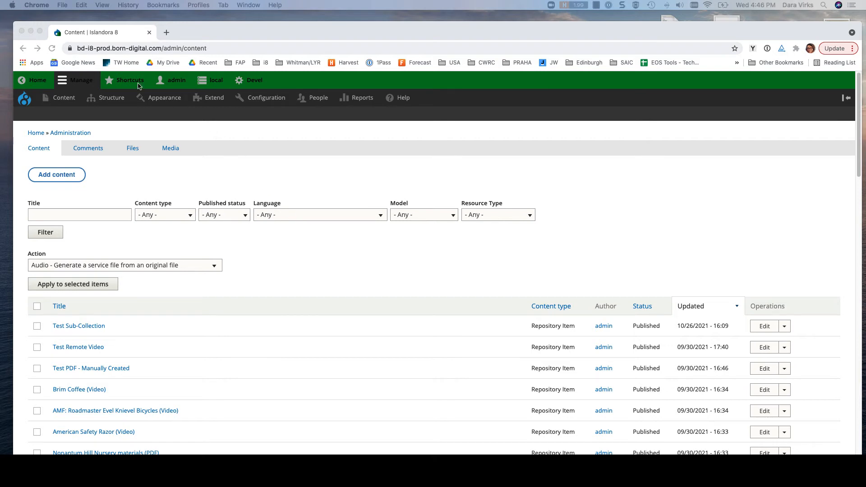
Switch to the Islandora site and start a new Repository Item with the title "Collection Example".
click(62, 103)
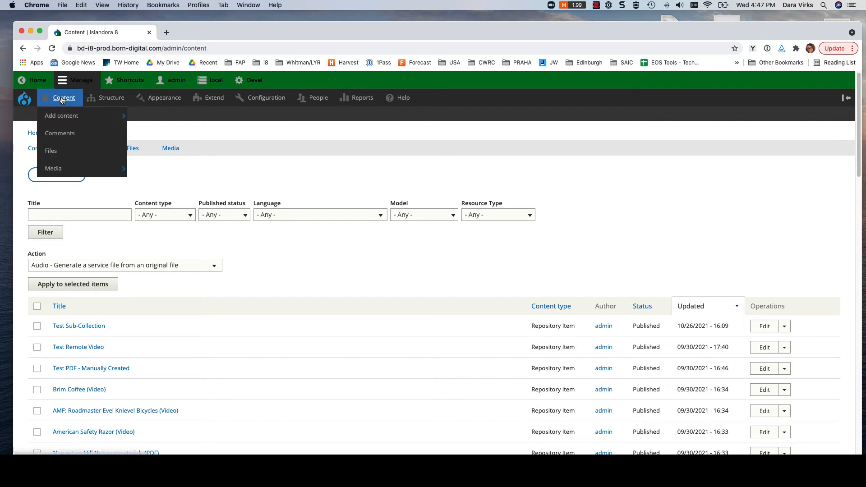
mouse_move(64, 99)
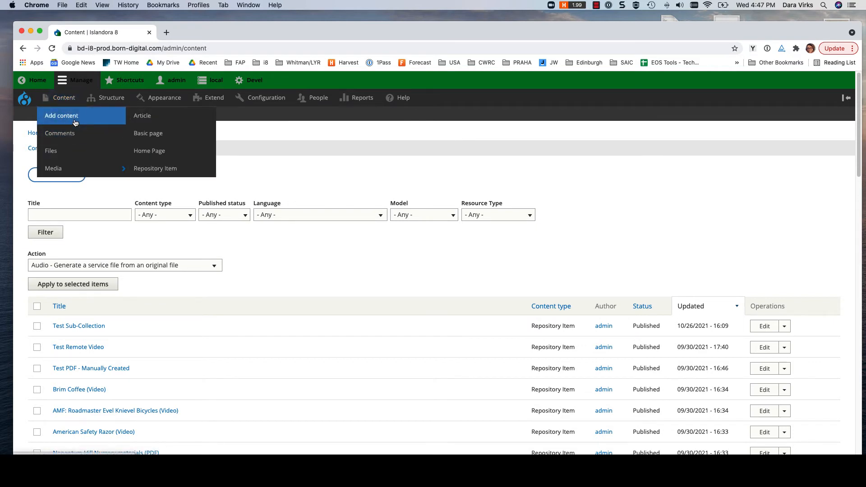
click(163, 169)
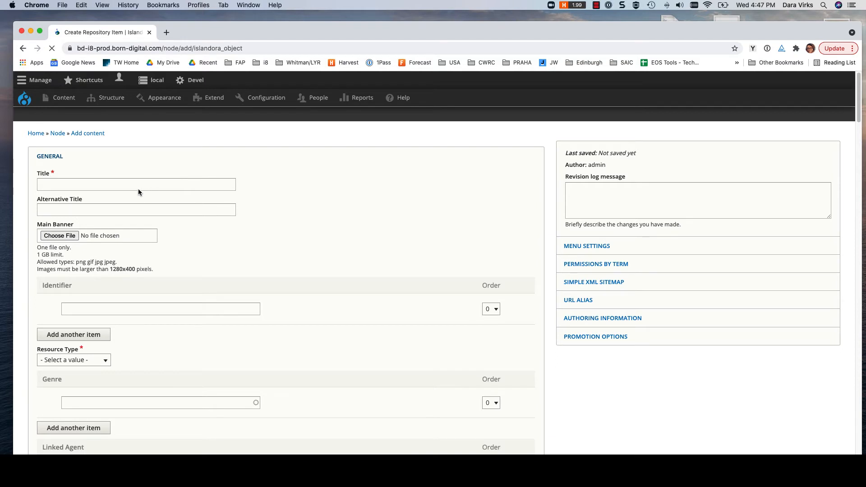
click(128, 184)
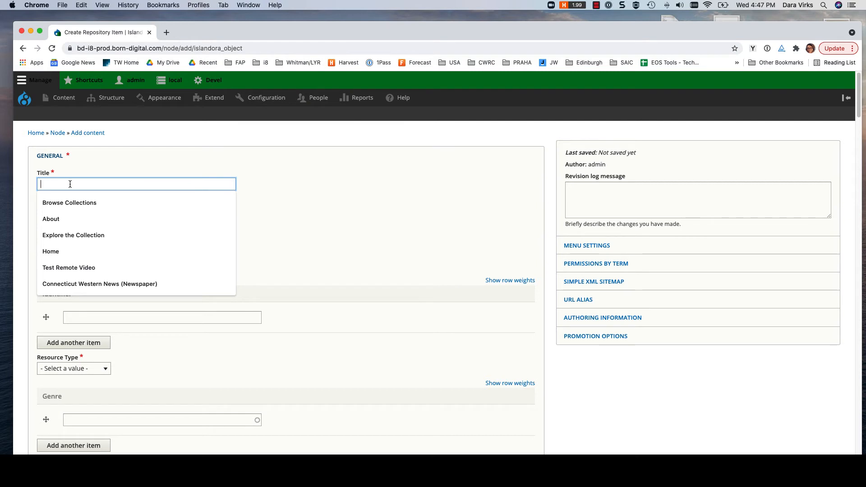
text(Collection E)
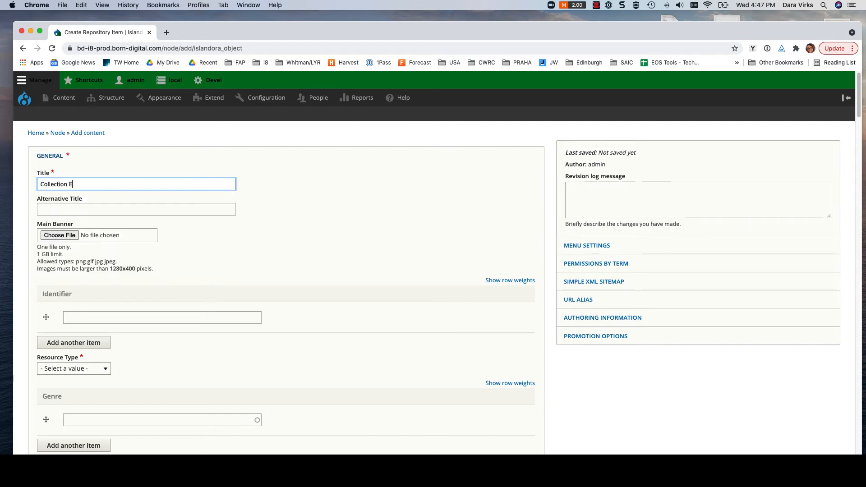
text(xample)
Set the new repository item's resource type to Collection.
scroll(172, 266, down, 4)
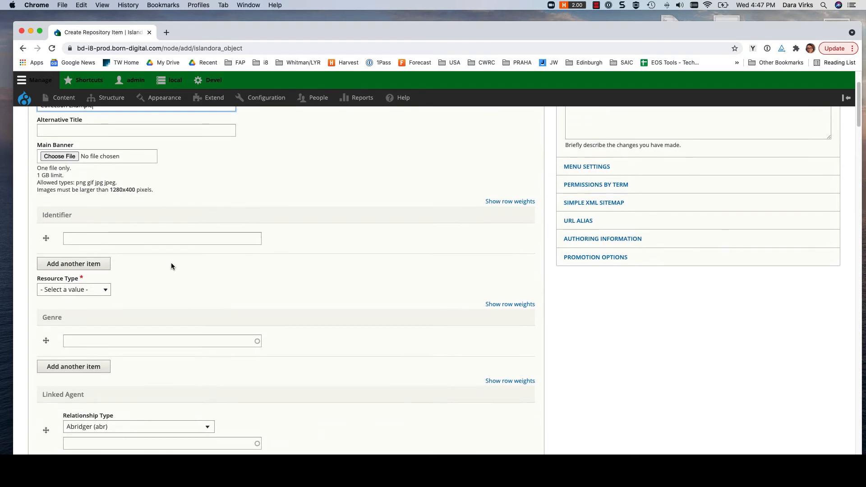
click(91, 294)
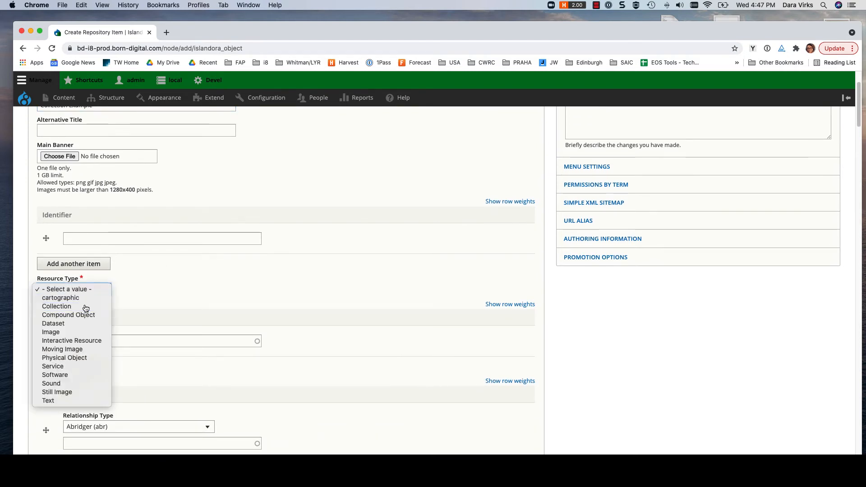
click(86, 308)
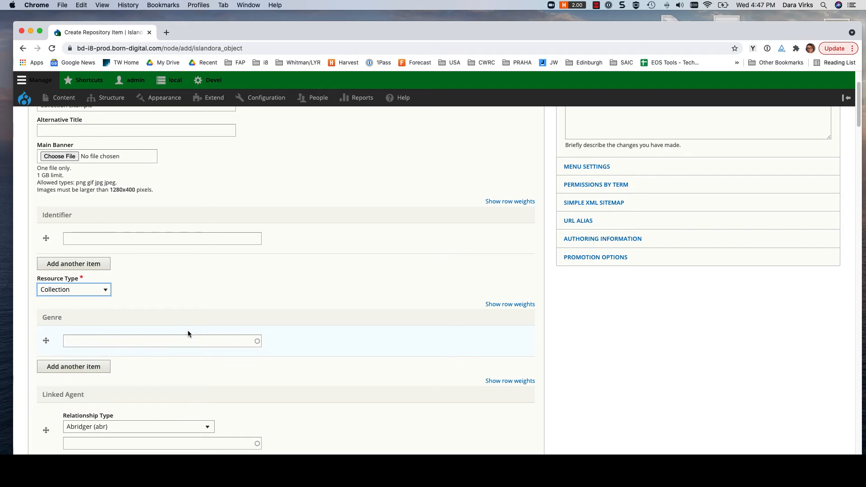
Set the item's model to Collection in the System section of the form.
scroll(188, 332, down, 12)
scroll(187, 334, down, 20)
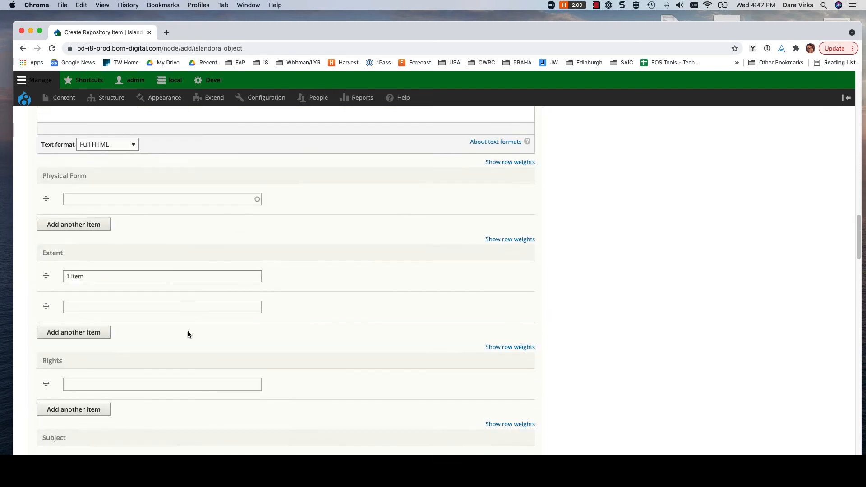
scroll(187, 334, down, 20)
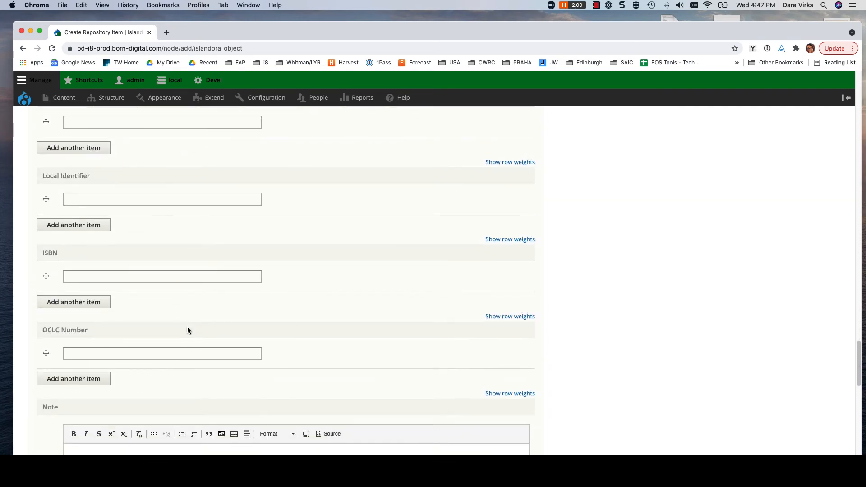
scroll(188, 330, down, 9)
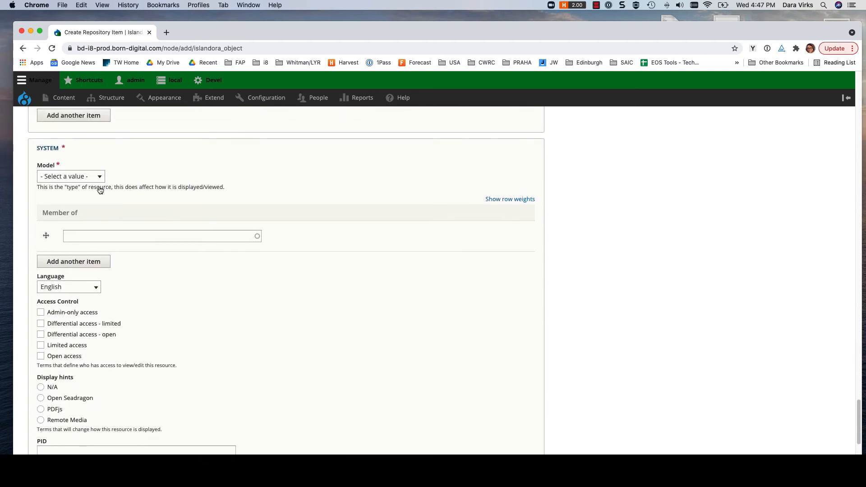
click(83, 177)
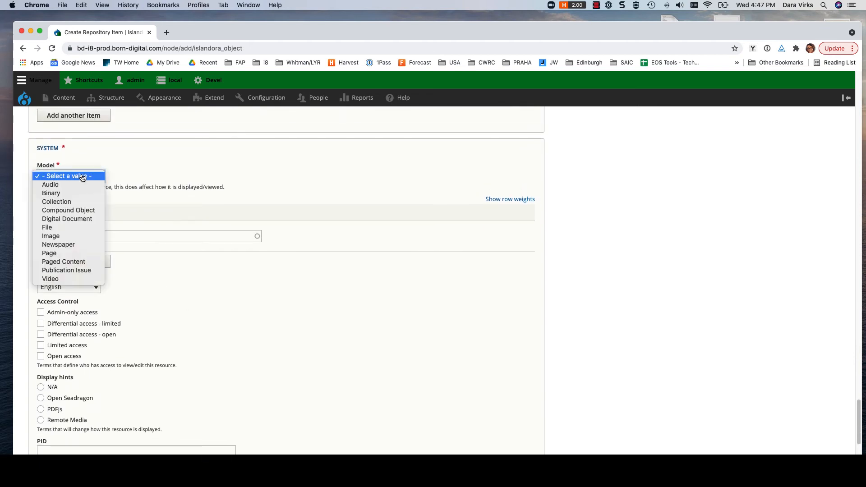
click(80, 205)
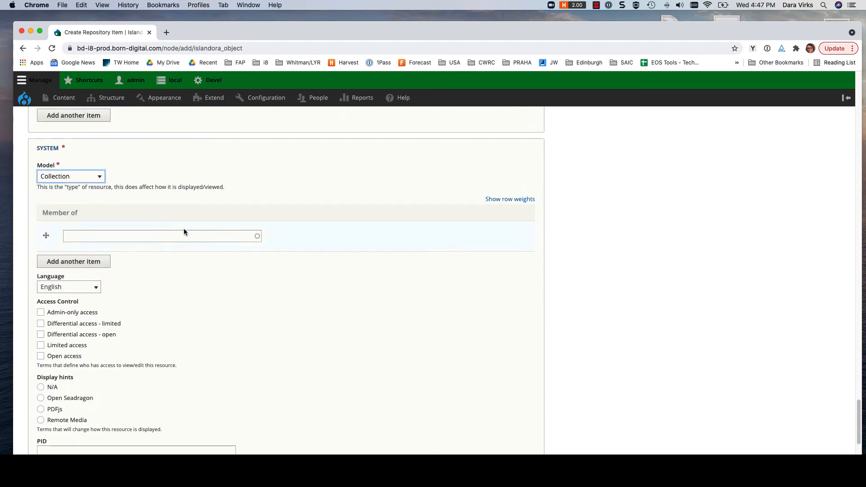
Upload homepage_banner.jpg from the Desktop as the item's main banner and give it the alternative text "banner".
scroll(260, 237, up, 3)
scroll(259, 237, up, 20)
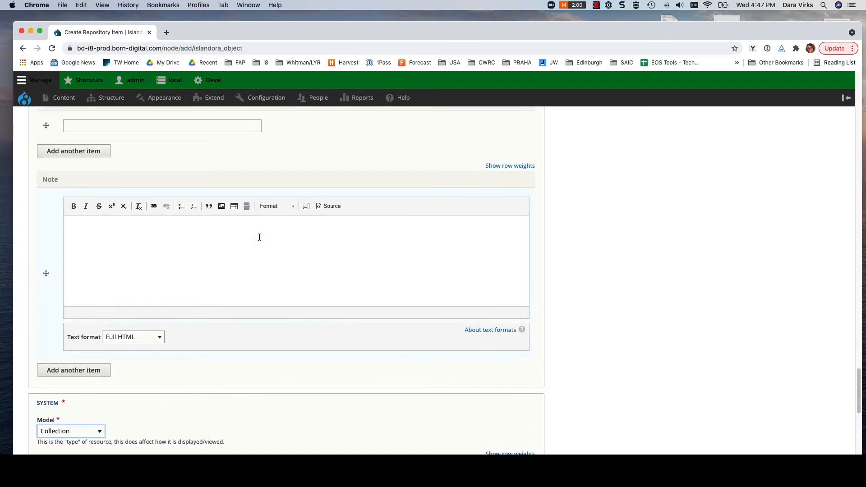
scroll(259, 239, up, 20)
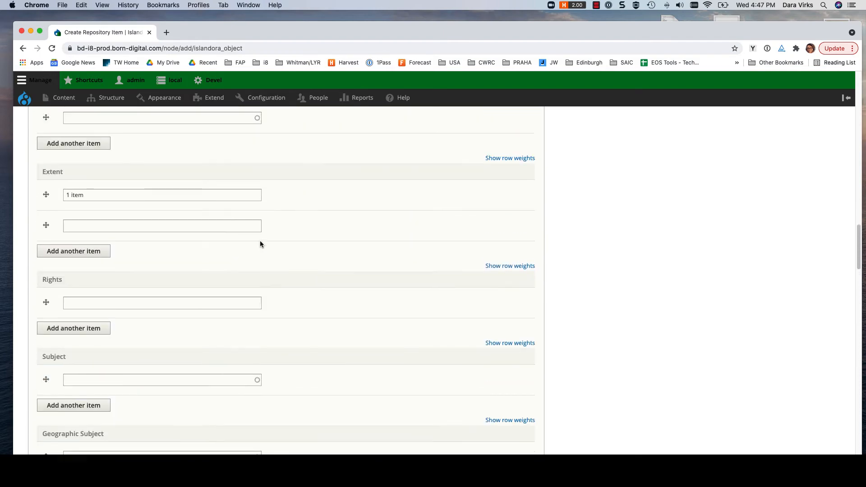
scroll(260, 241, up, 20)
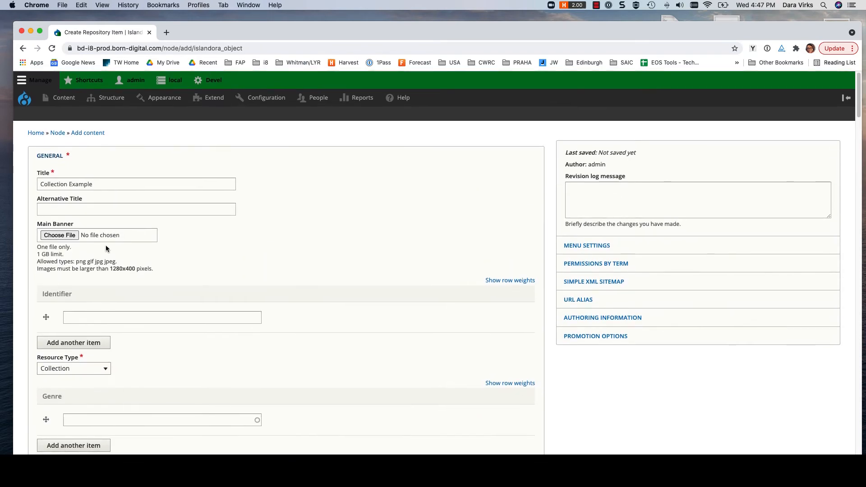
click(61, 237)
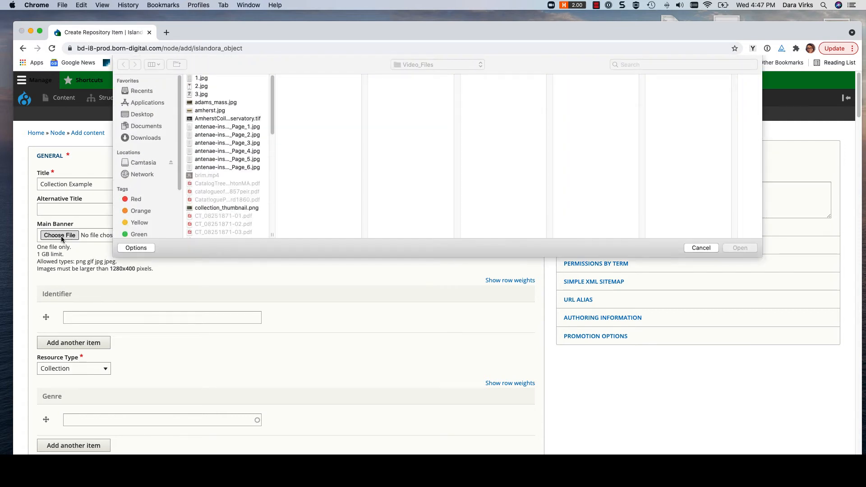
click(141, 115)
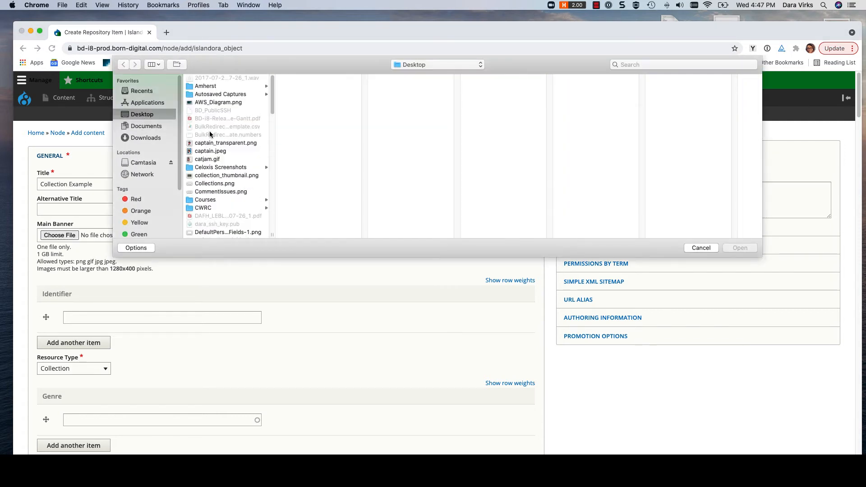
scroll(223, 155, down, 5)
scroll(224, 155, down, 4)
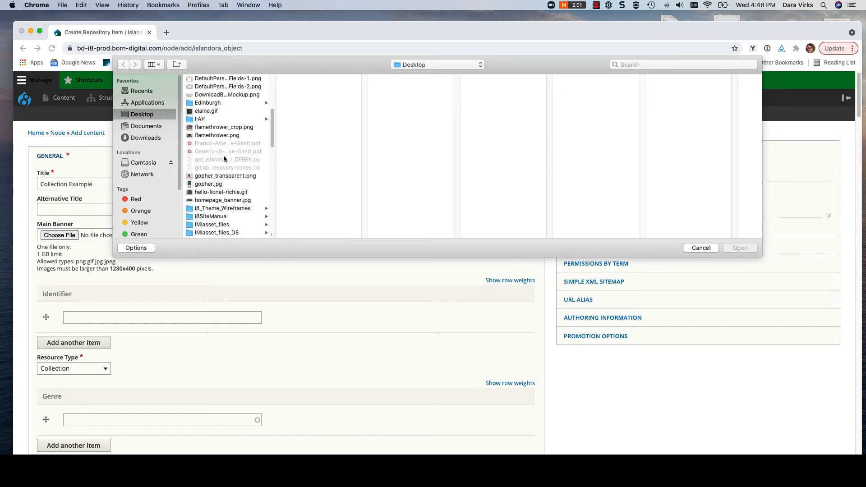
click(223, 154)
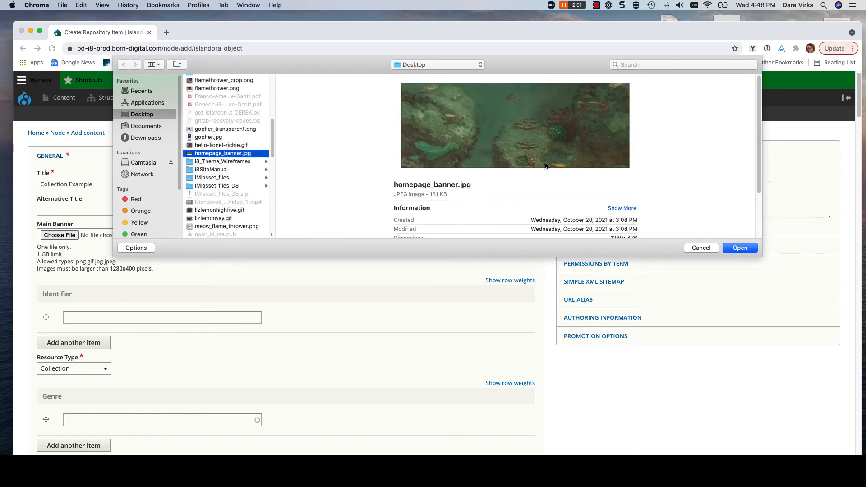
click(733, 248)
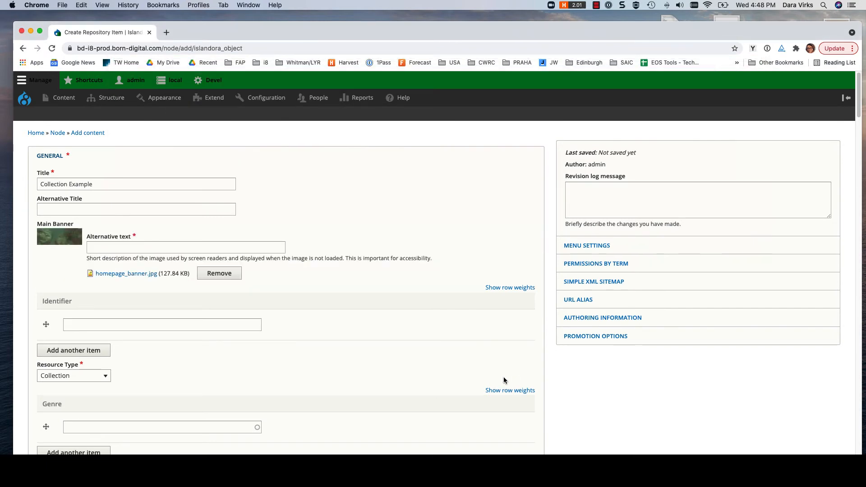
click(136, 249)
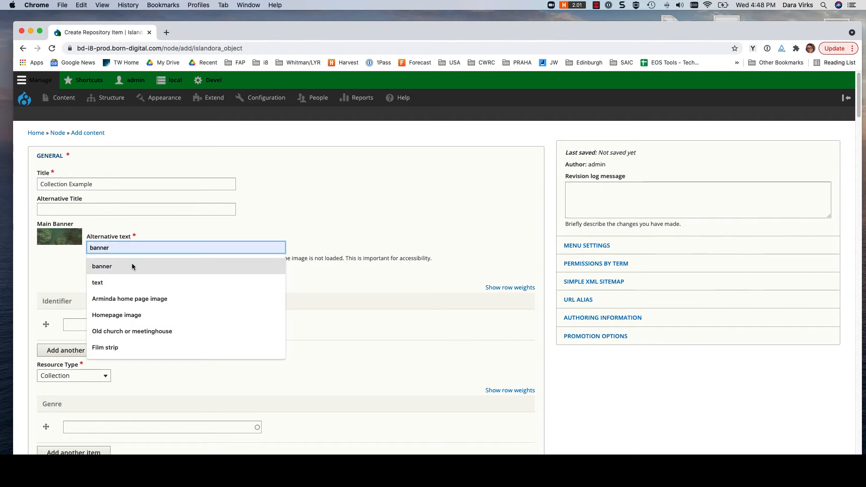
click(131, 266)
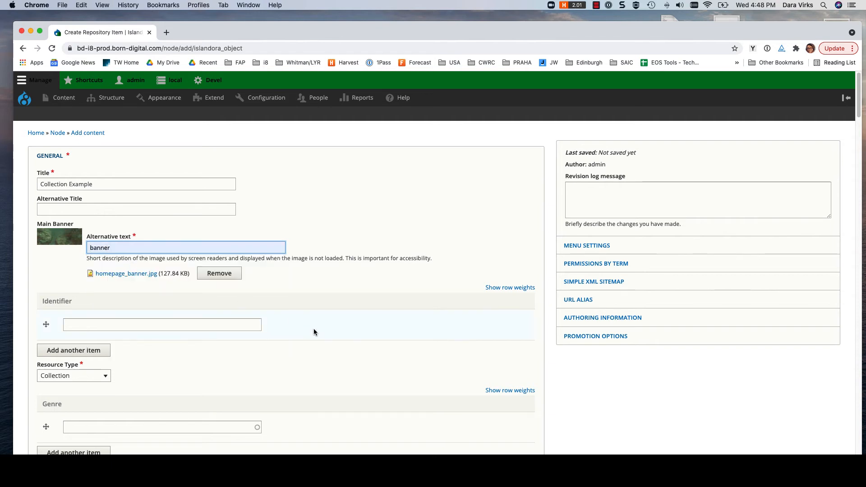
Fill the Description Long field with a generated placeholder paragraph starting "Proin magna. Cras sagittis.".
scroll(314, 333, down, 3)
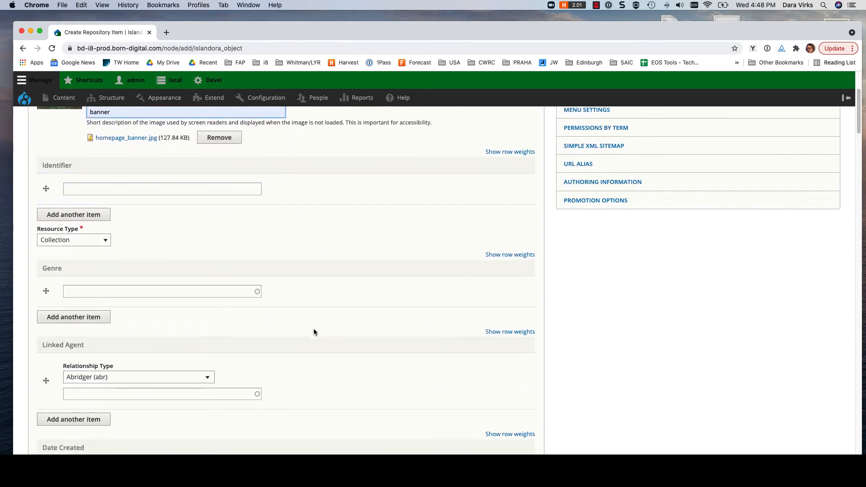
scroll(314, 332, down, 7)
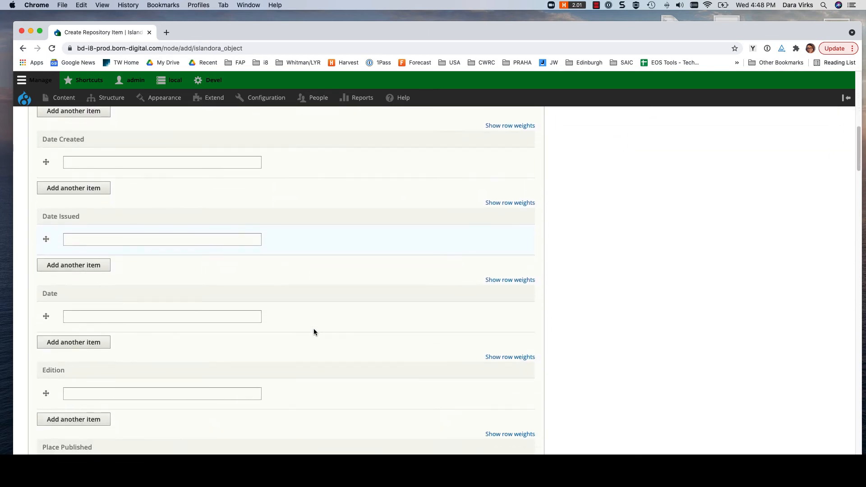
scroll(314, 333, down, 6)
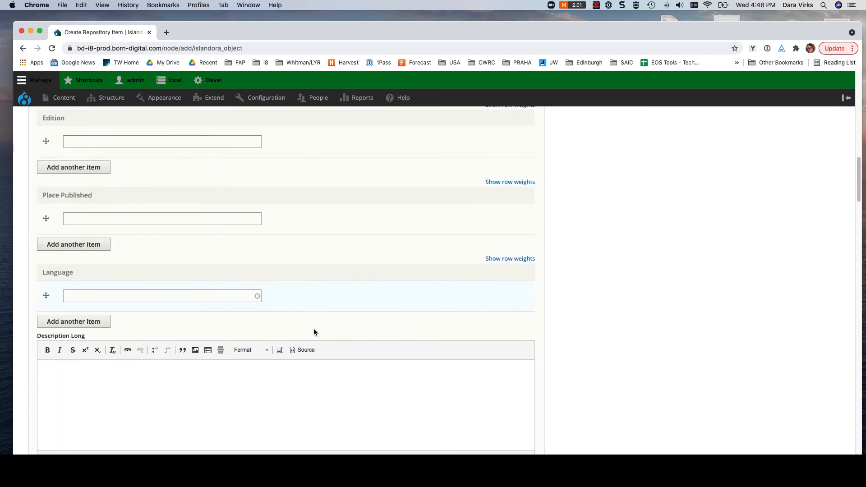
scroll(314, 333, down, 1)
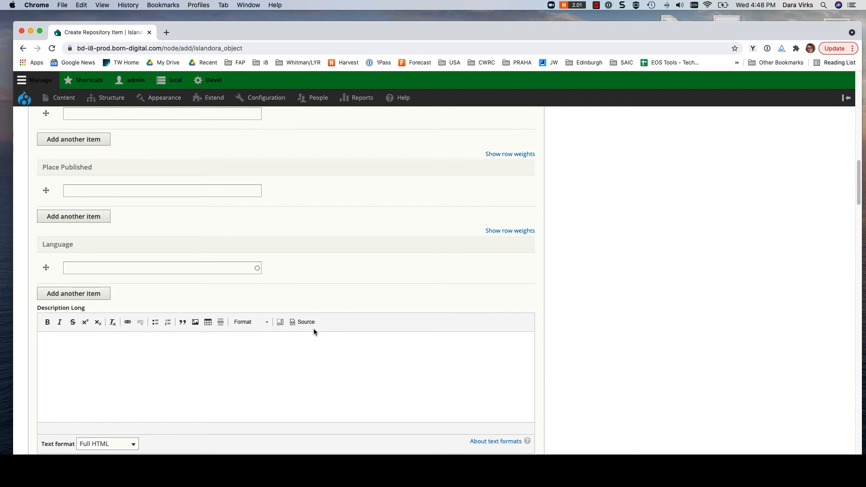
click(221, 368)
click(752, 49)
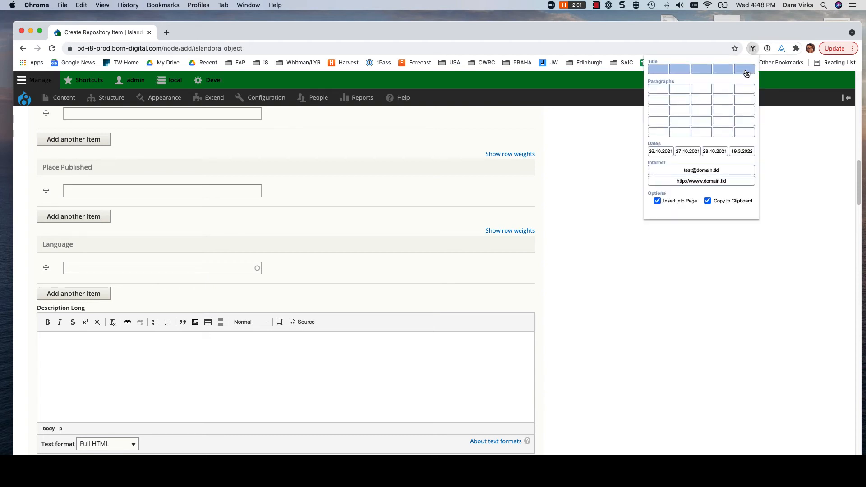
click(744, 92)
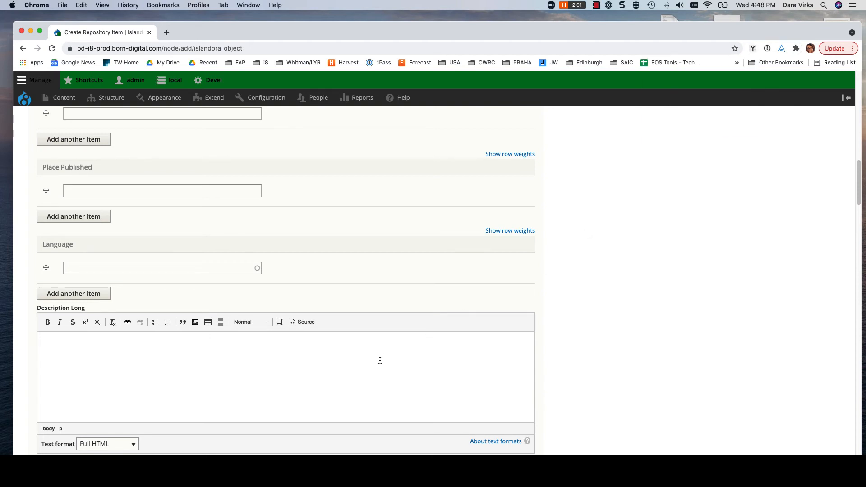
text(Proin magna. Cras sagittis. Vestibulum ullamcorper mauris at ligula. Sed hendrerit. Aliquam lorem ante, dapibus in, viverra quis, feugiat a, tellus.)
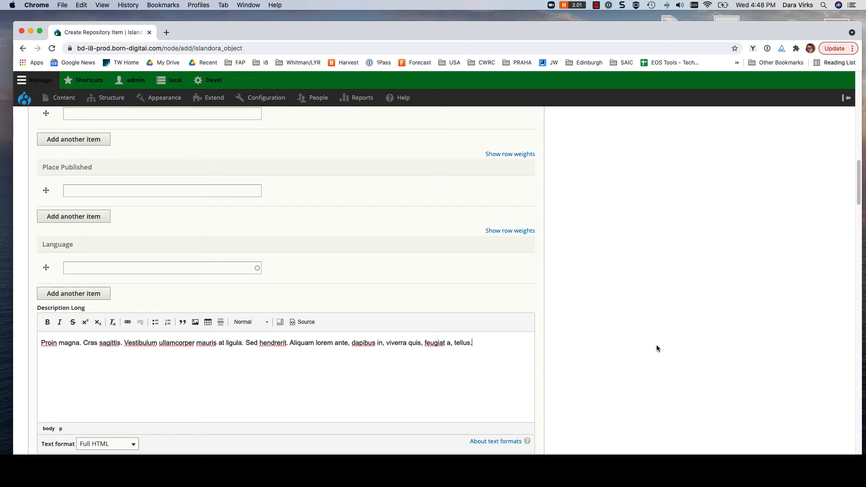
Save the new Collection Example repository item as published, leaving Member of, access control and display hints unset.
scroll(671, 346, down, 15)
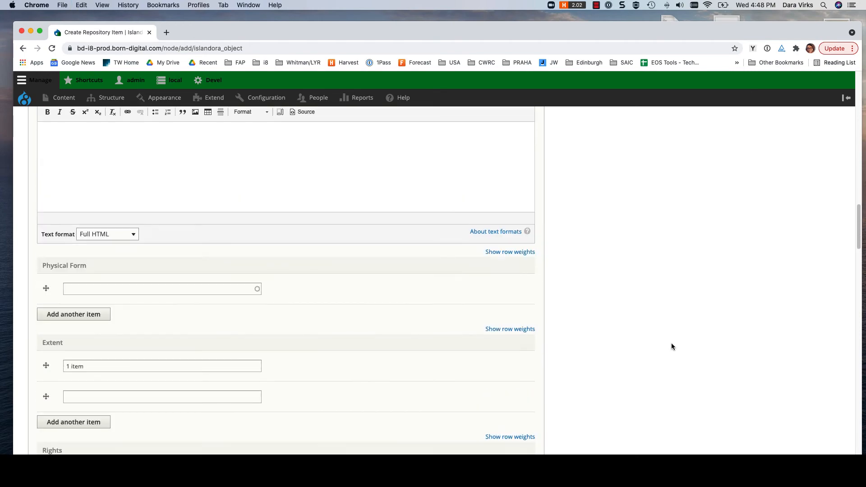
scroll(671, 346, down, 15)
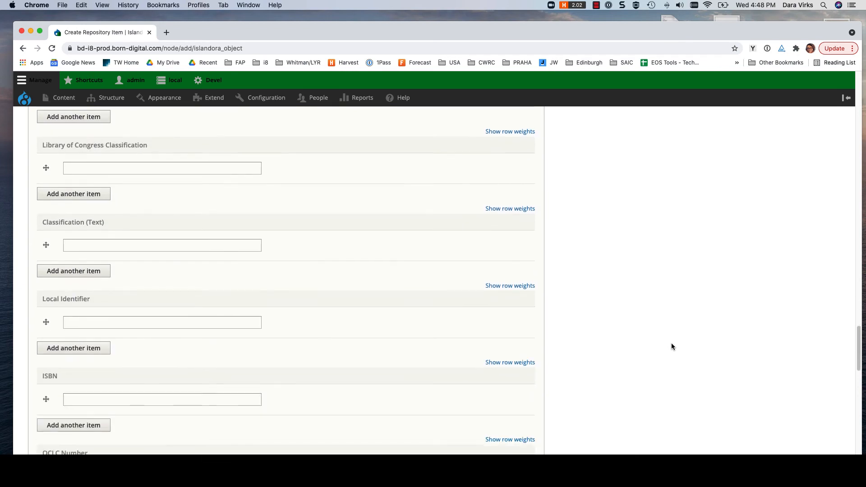
scroll(671, 347, down, 10)
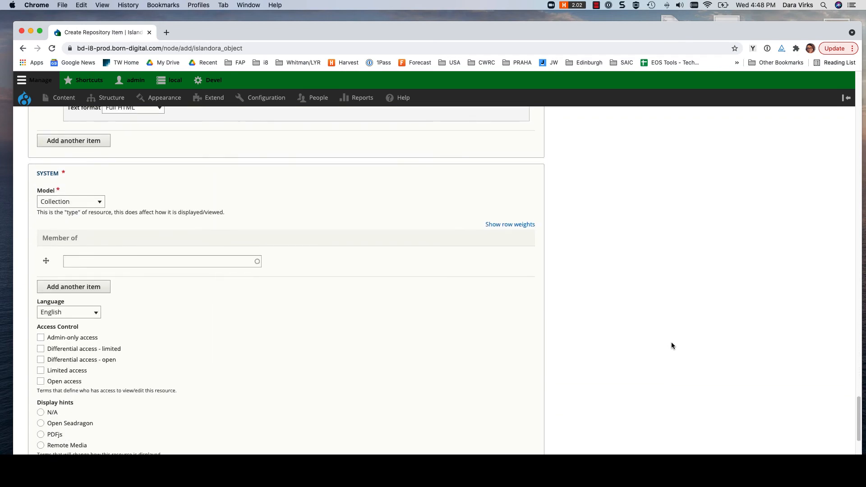
scroll(671, 346, down, 2)
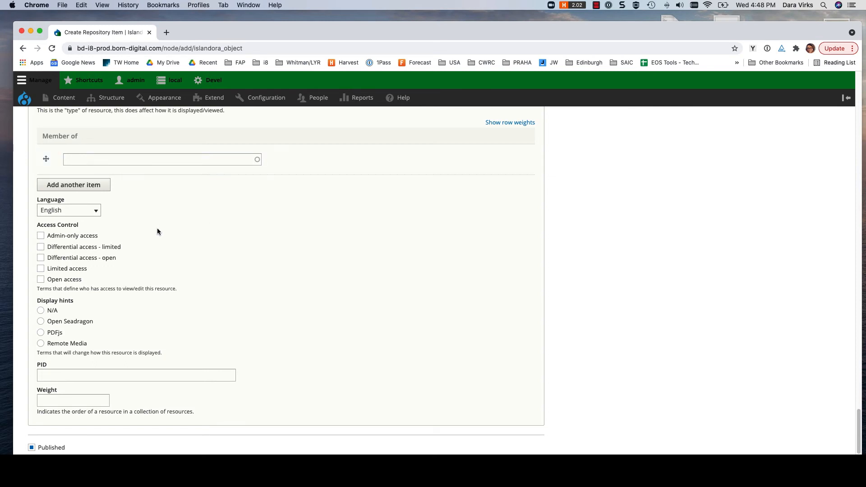
scroll(157, 234, down, 3)
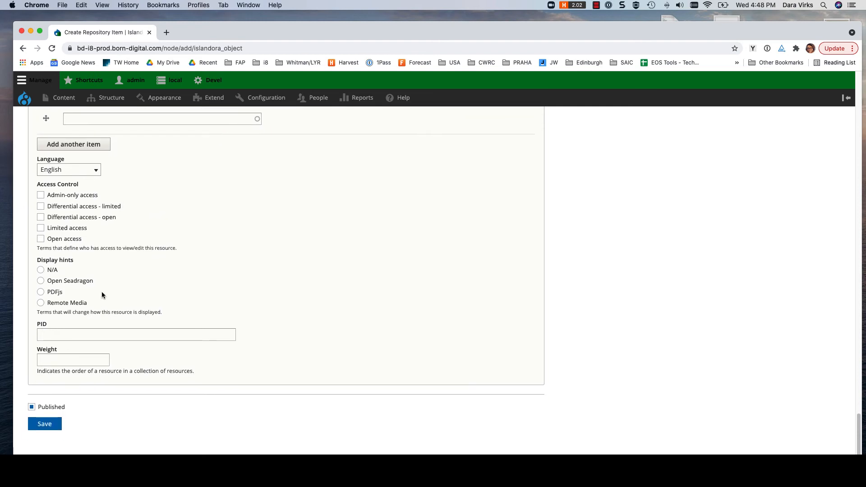
click(45, 424)
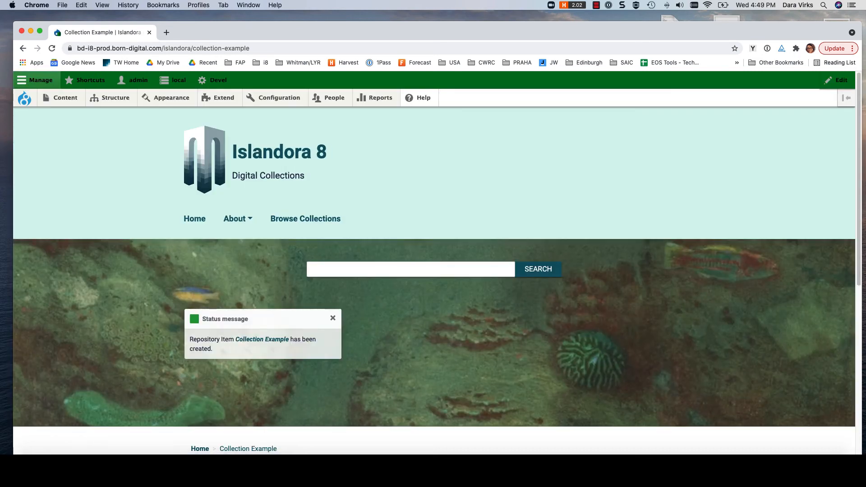
Start adding an Image media item to the Collection Example item.
scroll(296, 423, down, 1)
scroll(297, 423, down, 10)
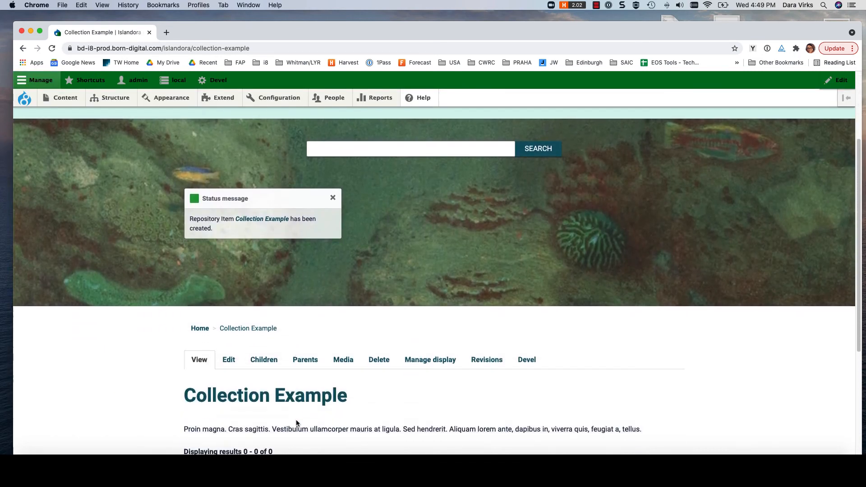
scroll(296, 423, up, 1)
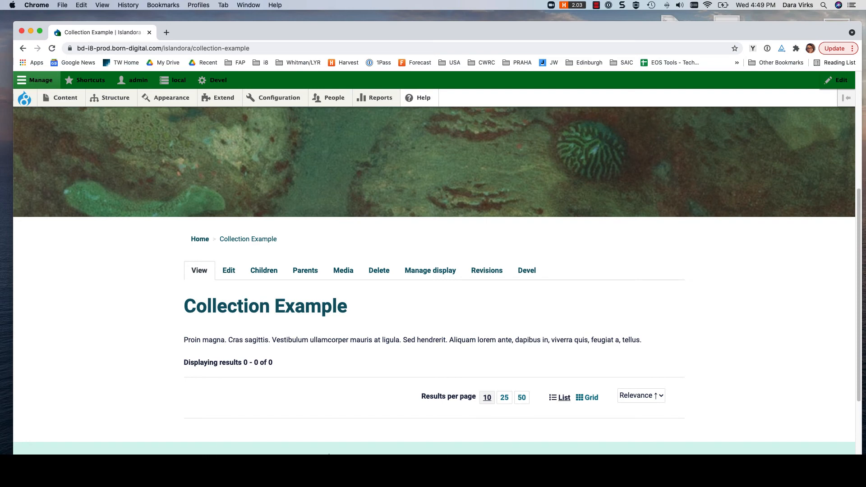
click(228, 274)
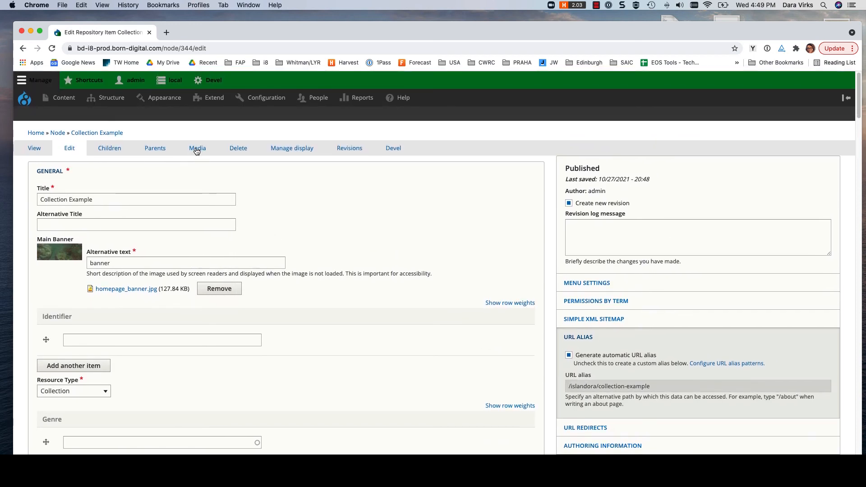
click(196, 149)
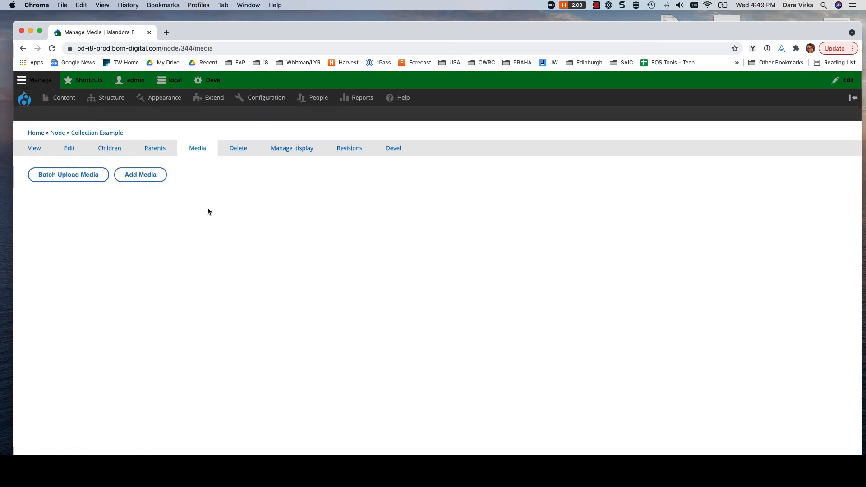
click(148, 176)
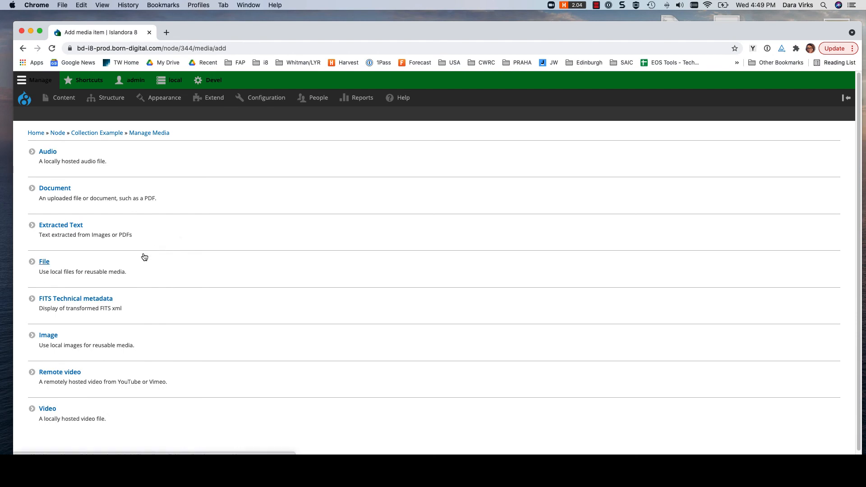
click(60, 337)
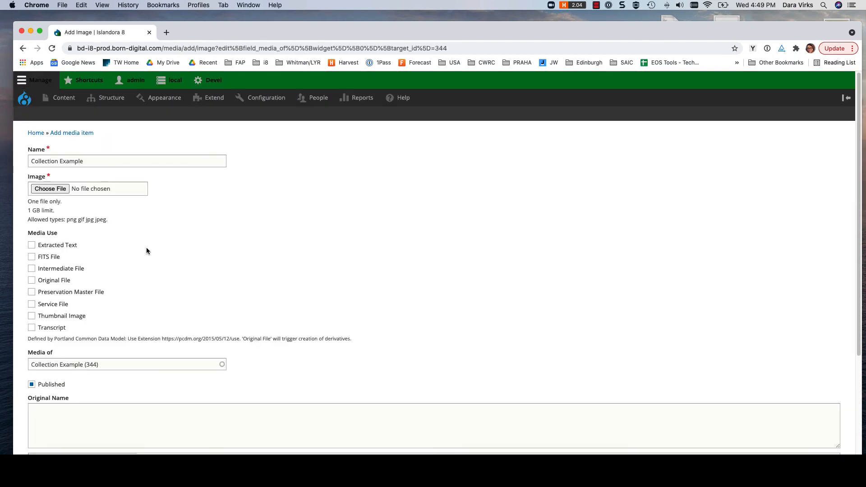
Upload collection_thumbnail.png from the Desktop as the media item's image.
click(60, 190)
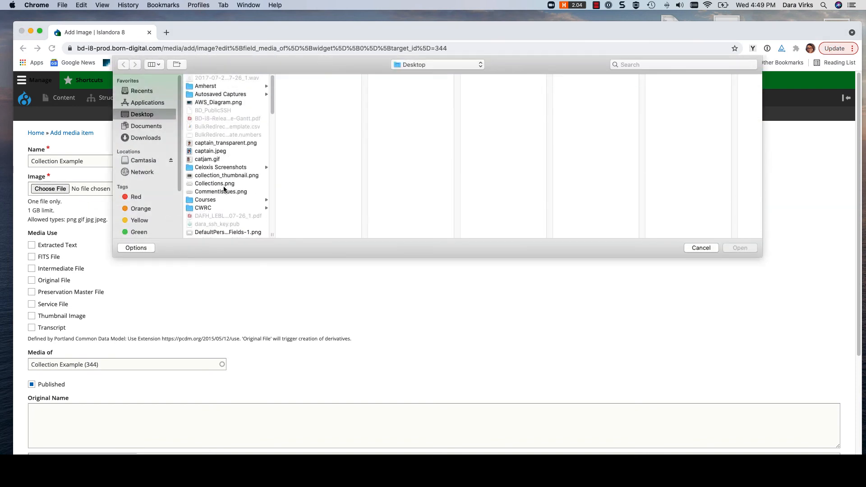
click(220, 176)
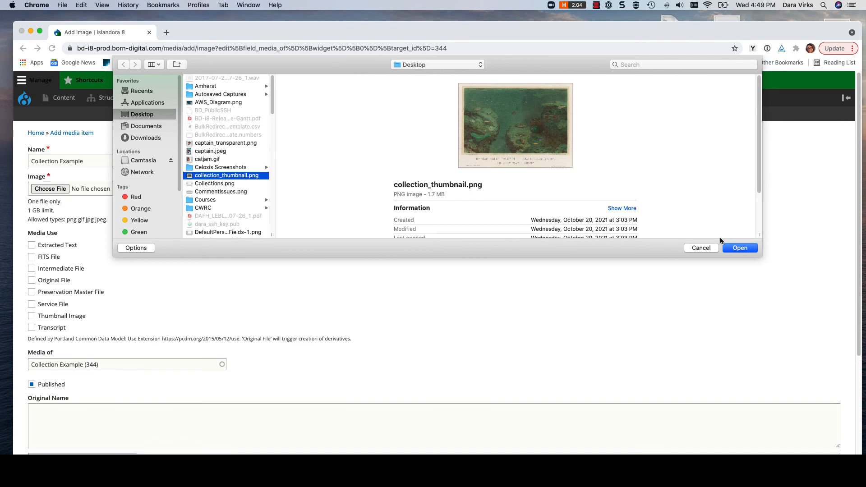
click(738, 249)
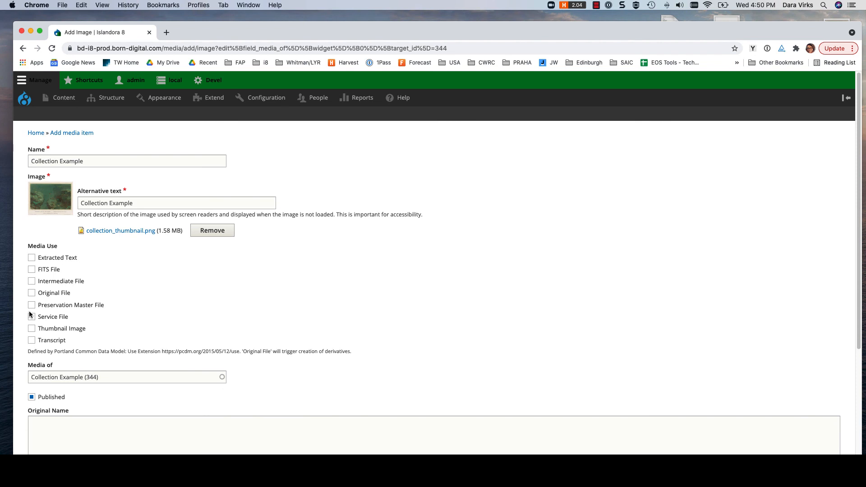
Set the image's media use to Thumbnail Image and save the media item.
click(32, 330)
scroll(302, 291, down, 5)
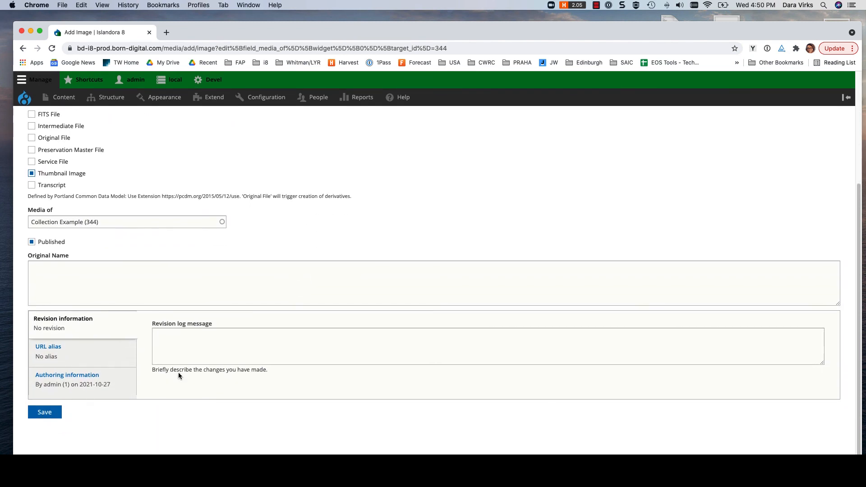
click(54, 413)
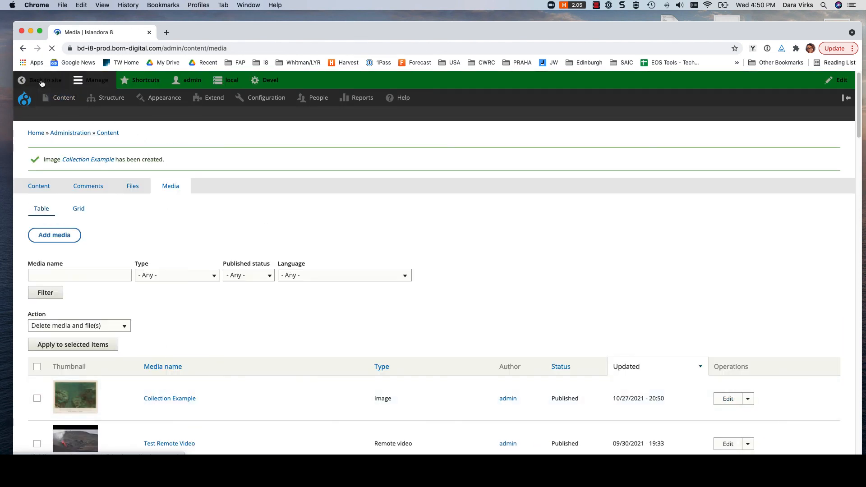
Return to the public site and check the Collection Example entry and its thumbnail on the Browse Collections page.
click(41, 83)
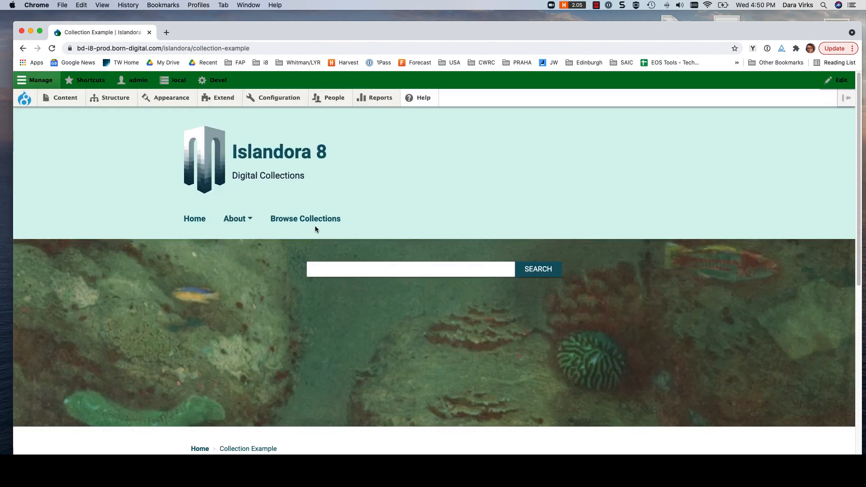
click(315, 226)
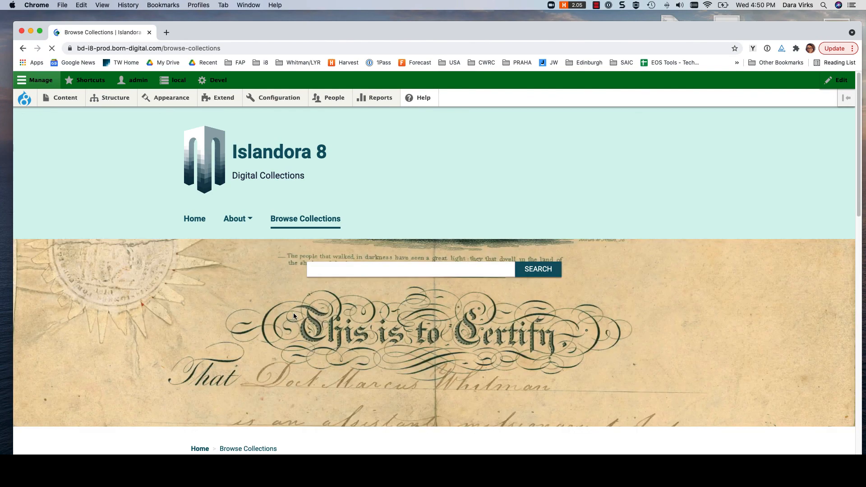
scroll(294, 316, down, 3)
scroll(293, 315, down, 3)
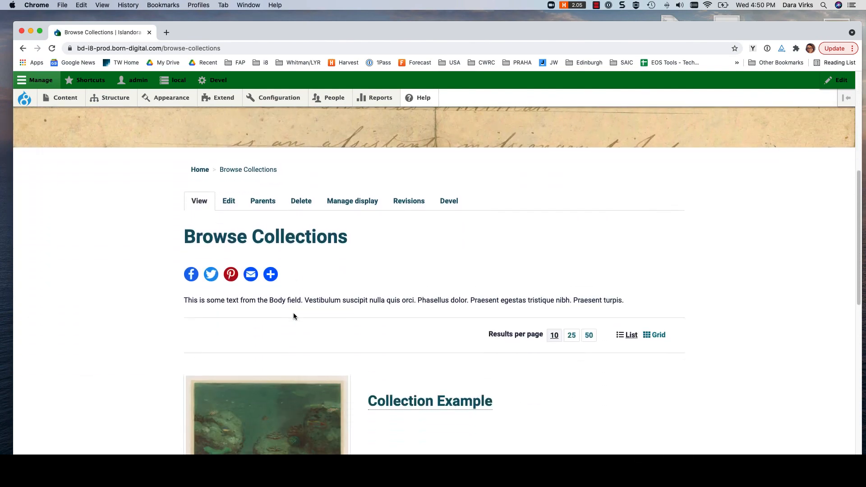
scroll(294, 316, down, 2)
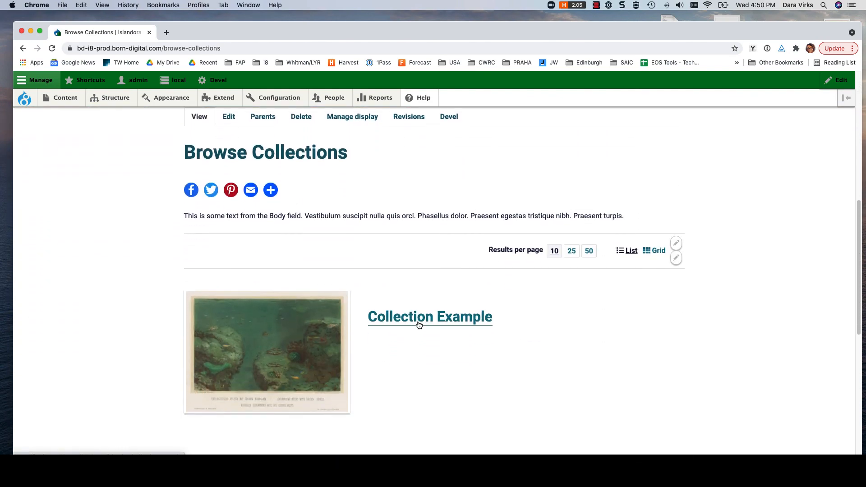